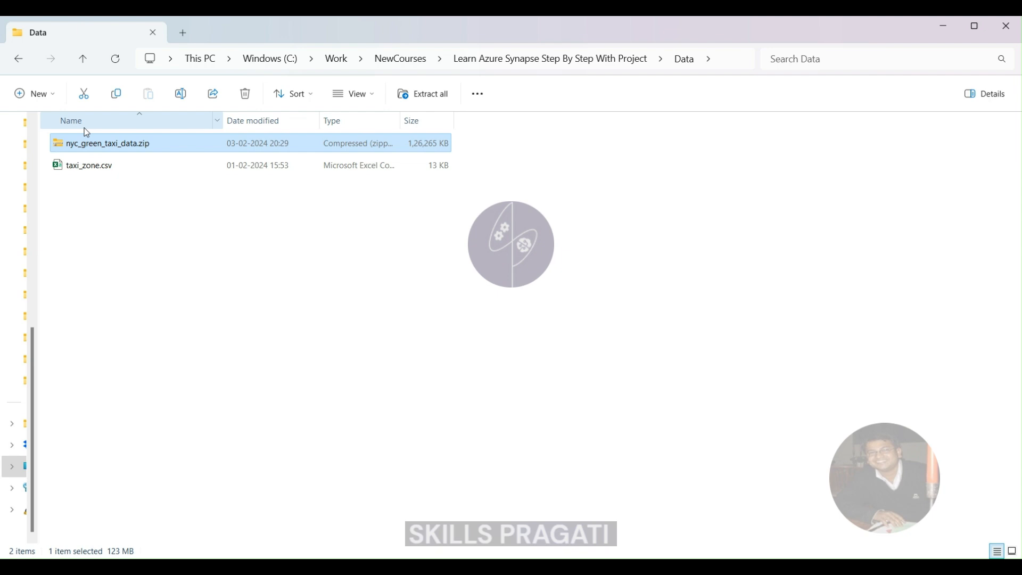
# - Extract nyc_green_taxi_data.zip in the Data folder and open the raw folder inside the extracted nyc_green_taxi_data folder
pyautogui.rightClick(98, 143)
pyautogui.click(260, 238)
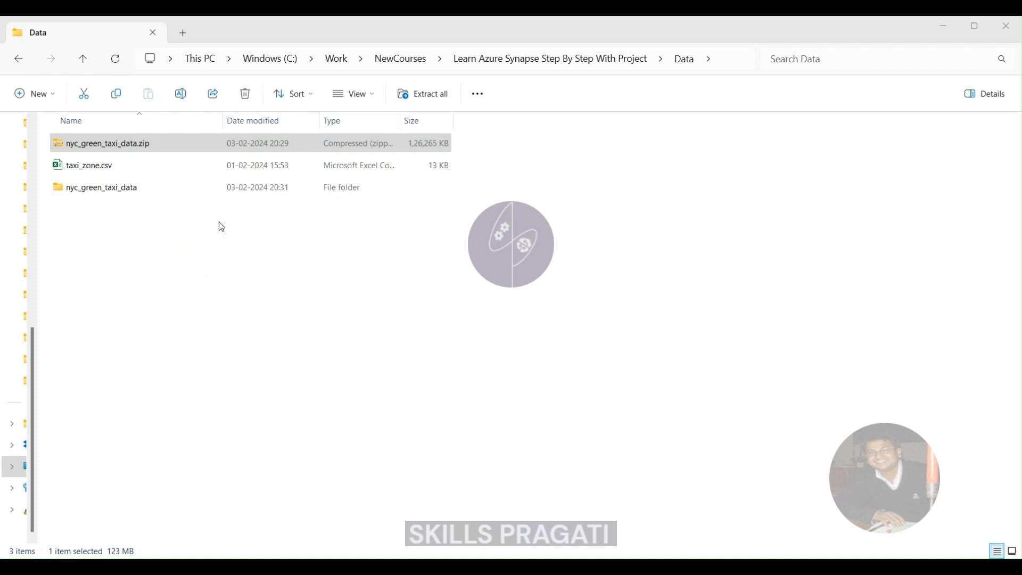
pyautogui.click(133, 190)
pyautogui.doubleClick(133, 190)
pyautogui.doubleClick(66, 149)
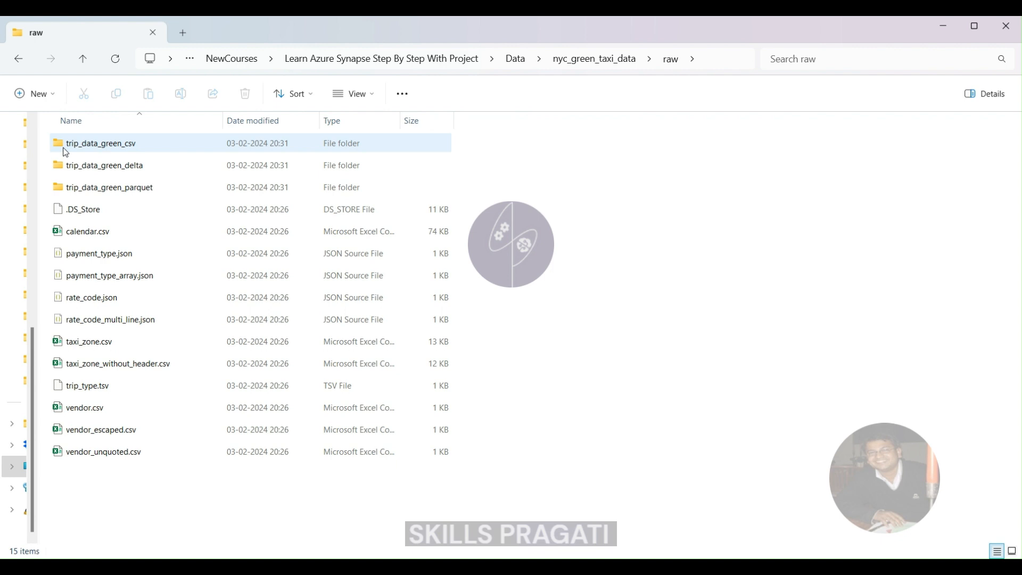
# - Examine the year and month partition folders of trip_data_green_csv down to year=2020, month=01, and return to the raw folder
pyautogui.click(75, 143)
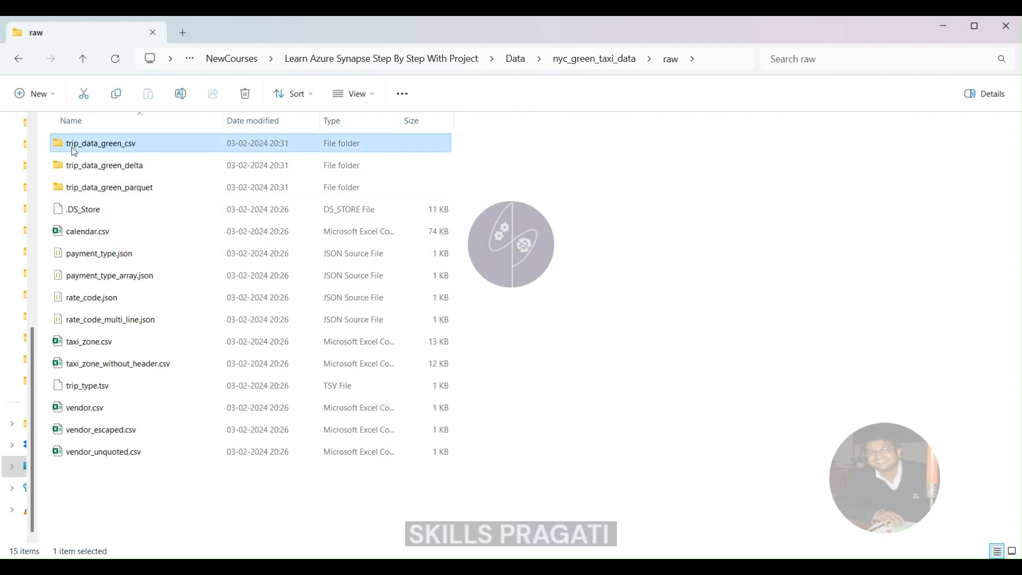
pyautogui.doubleClick(90, 144)
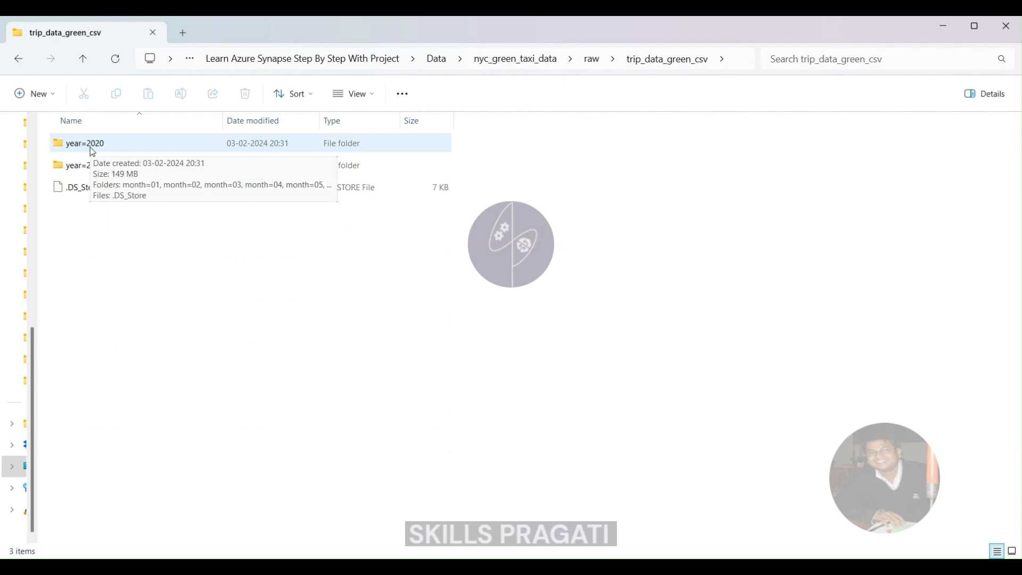
pyautogui.doubleClick(91, 149)
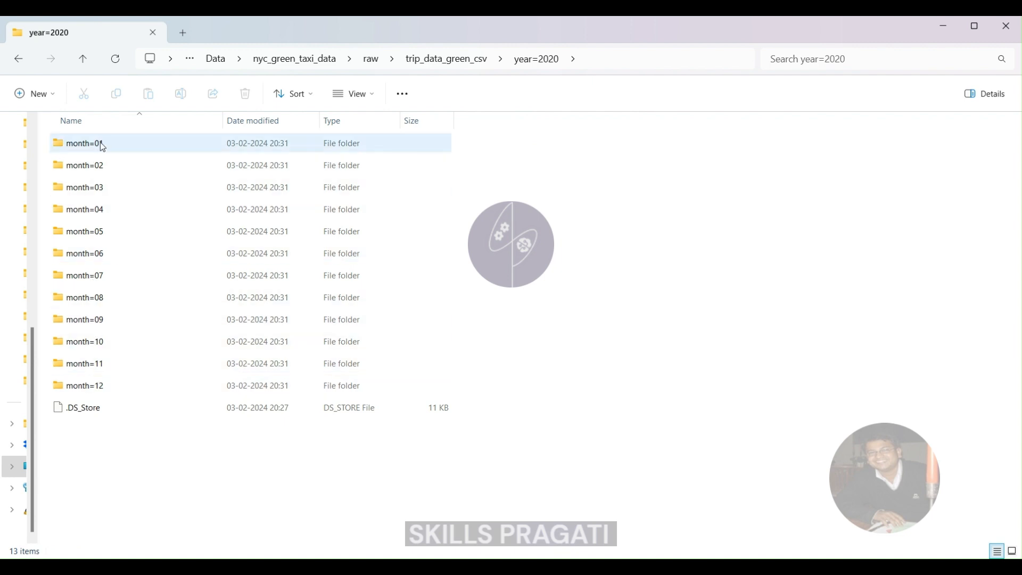
pyautogui.click(447, 60)
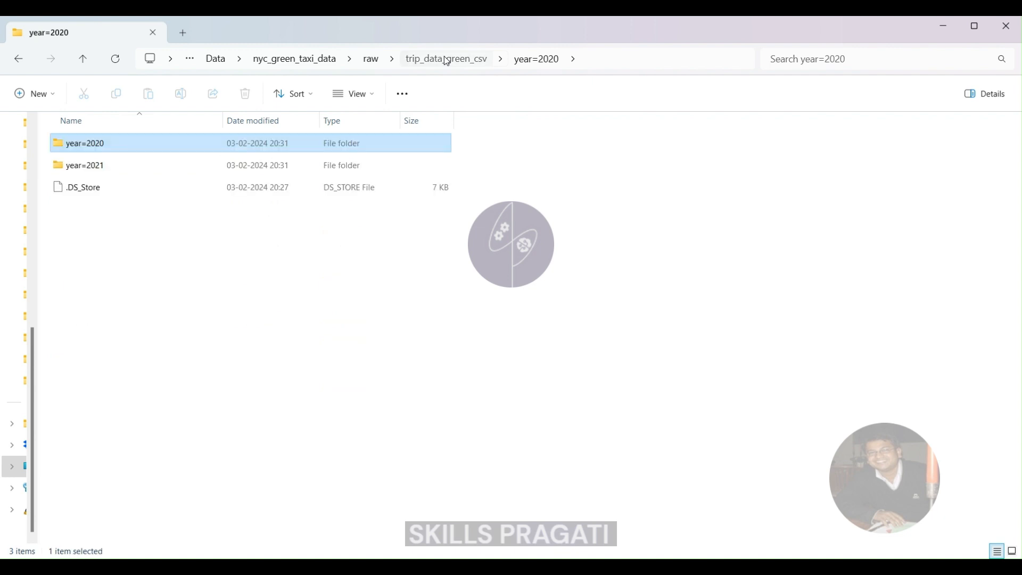
pyautogui.doubleClick(90, 143)
pyautogui.doubleClick(107, 145)
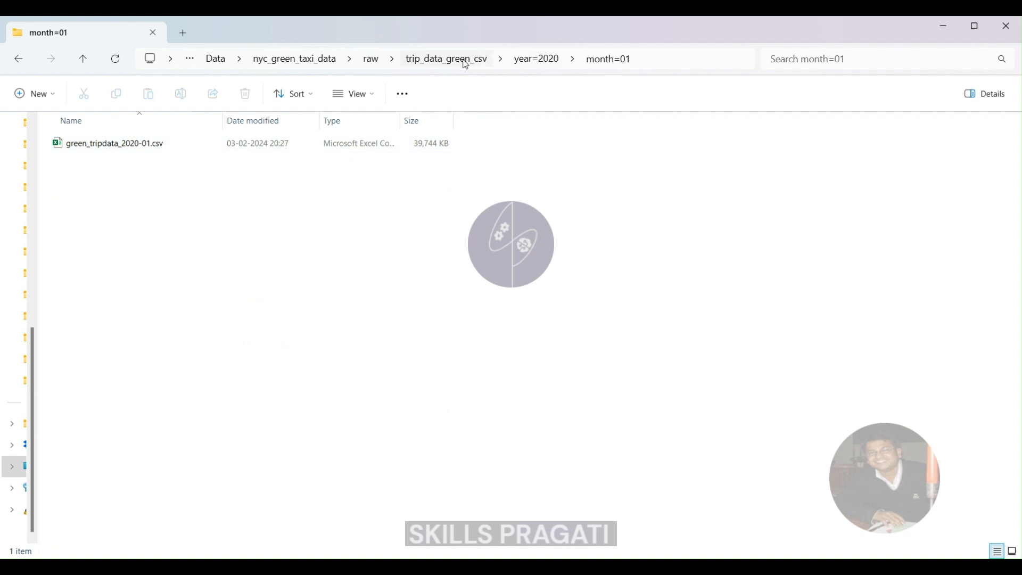
pyautogui.click(373, 62)
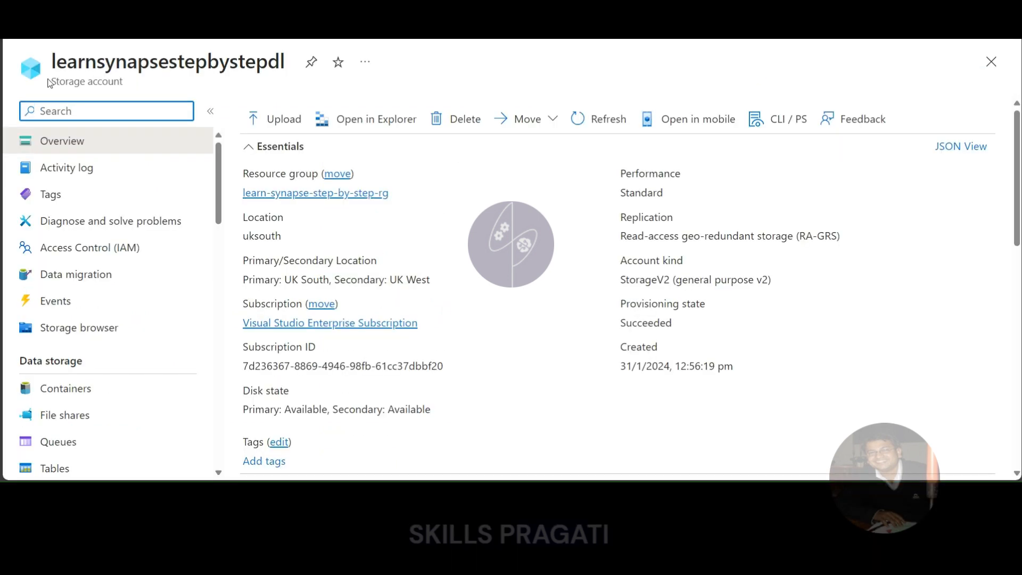
# - Switch to the learn-synapse-step-by-step-ws Synapse workspace and examine the demo SQL database among its workspace data
pyautogui.click(93, 103)
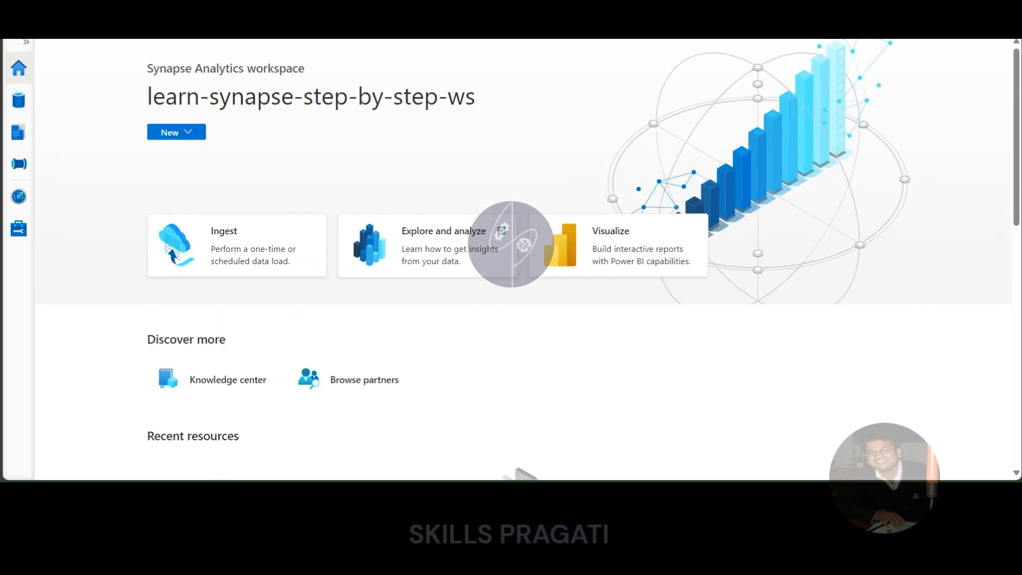
pyautogui.click(21, 43)
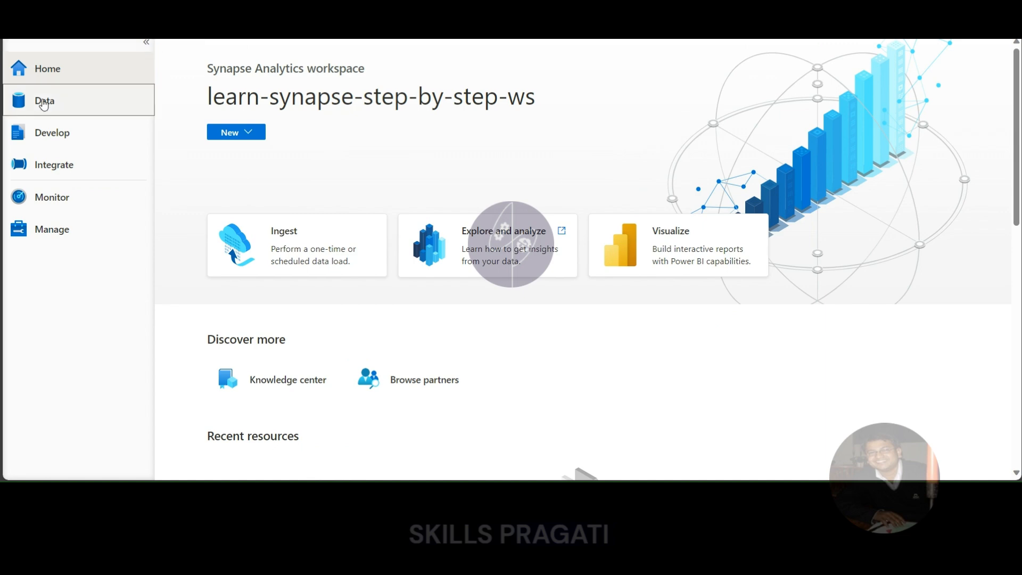
pyautogui.click(146, 87)
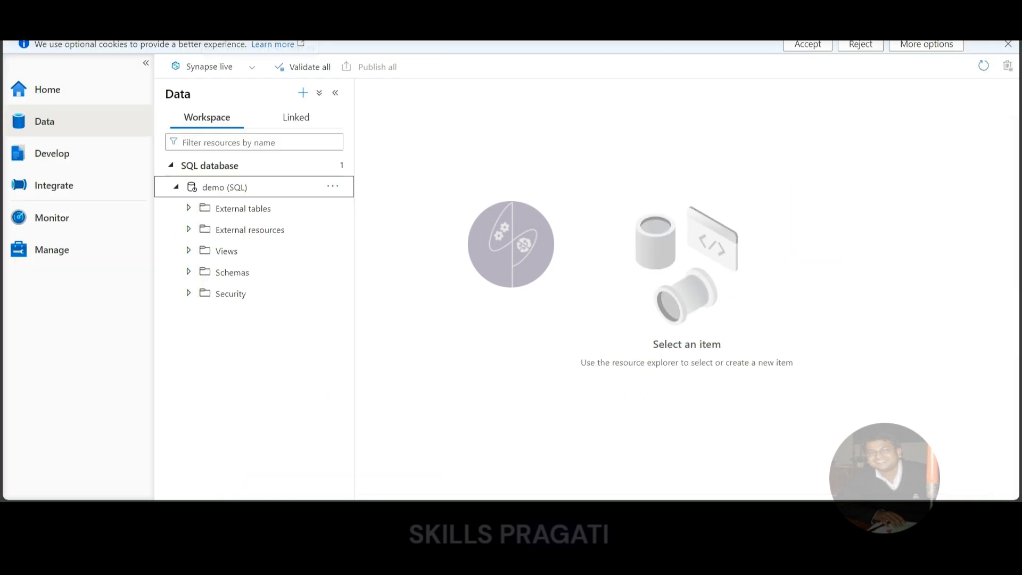
pyautogui.click(228, 187)
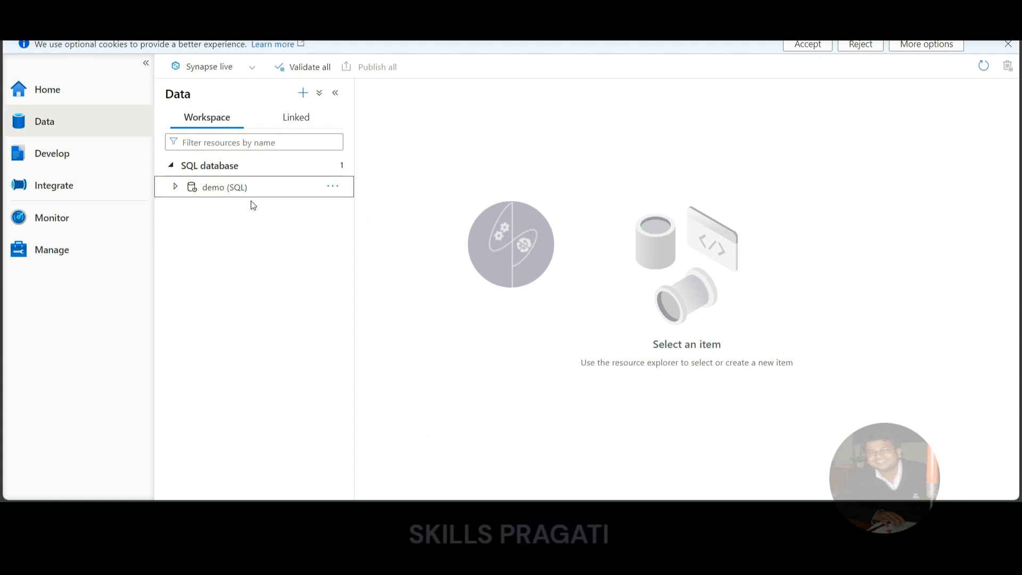
pyautogui.click(248, 191)
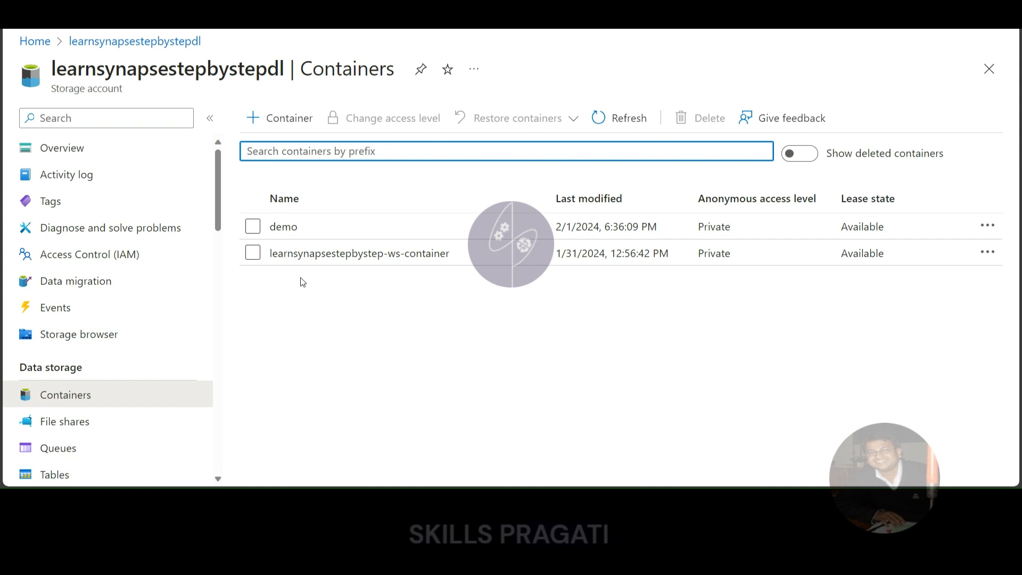
# - Open the Azure Storage Explorer download page from the overview of the learnsynapsestepbystepdl storage account
pyautogui.click(50, 147)
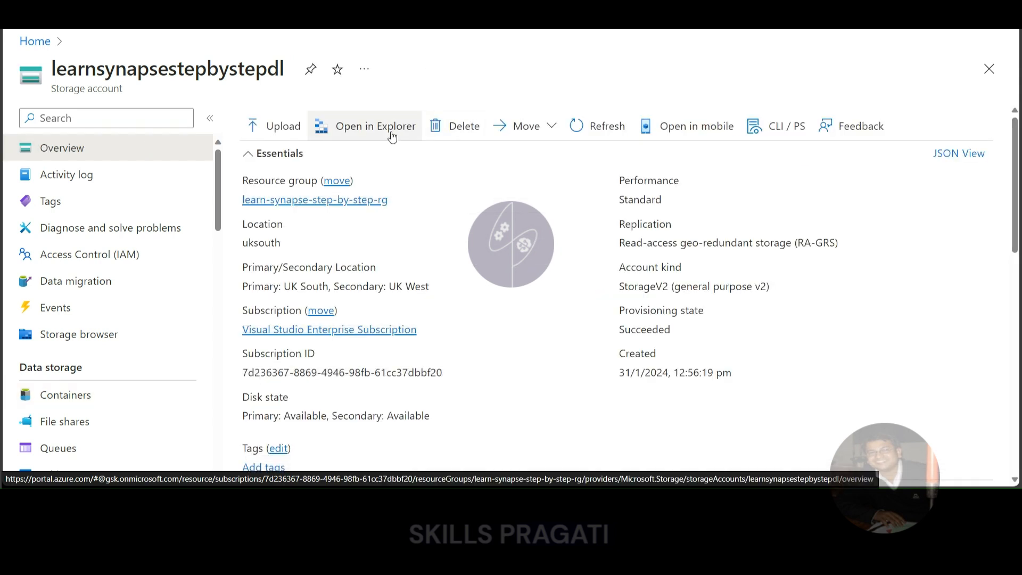
pyautogui.click(373, 128)
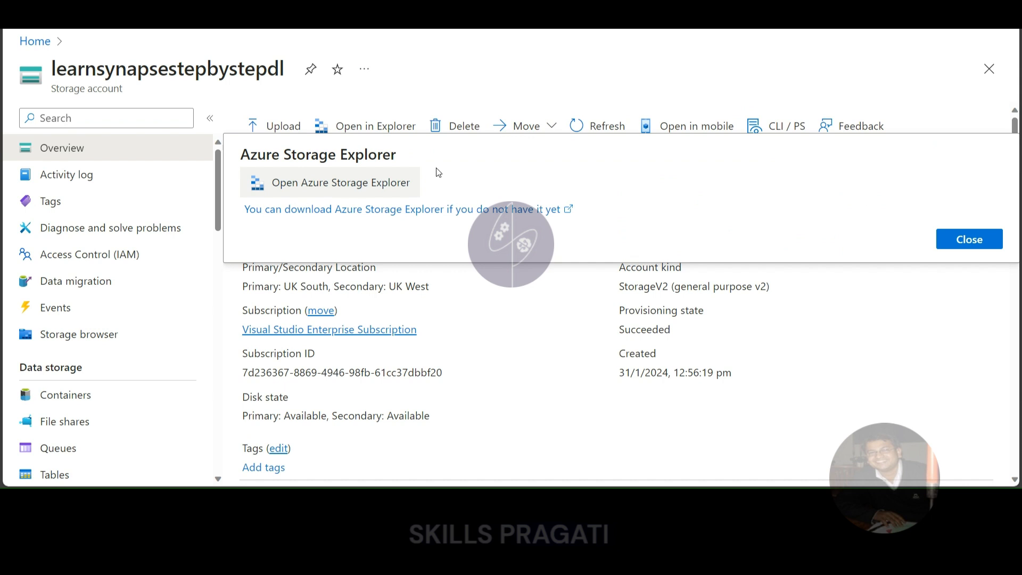
pyautogui.click(348, 210)
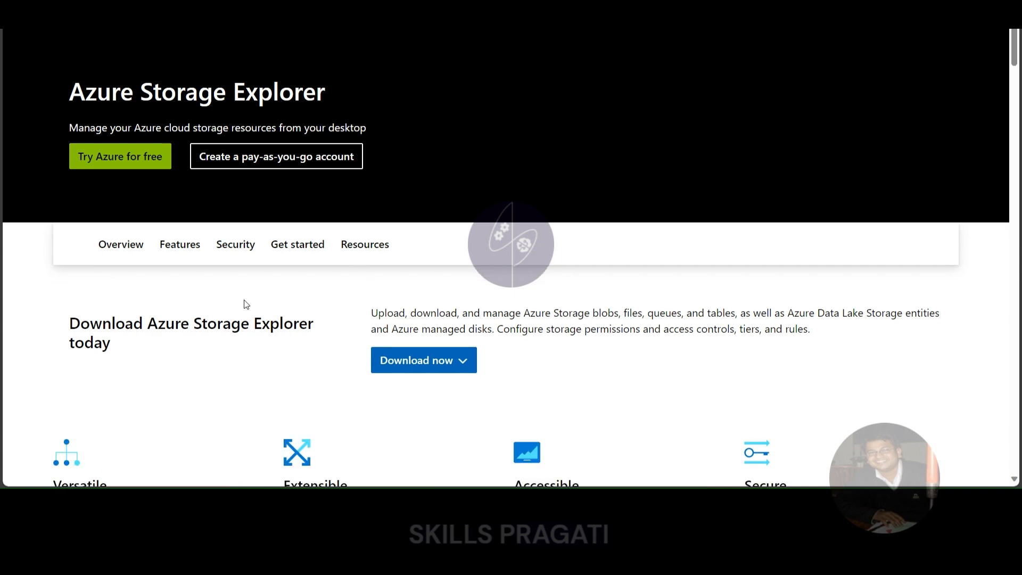
# - Download the Windows version of Azure Storage Explorer
pyautogui.scroll(-1, 246, 305)
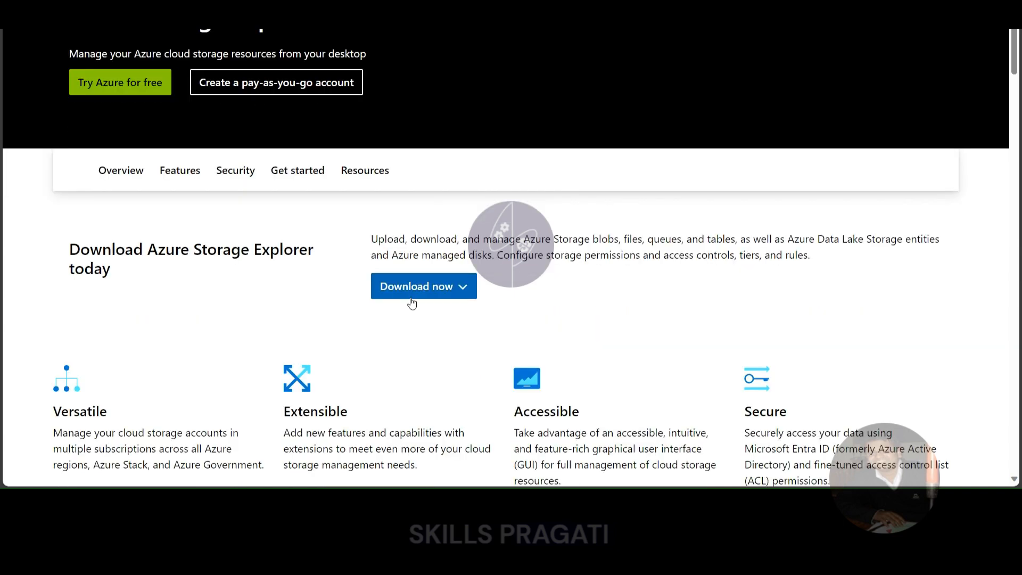
pyautogui.click(461, 286)
pyautogui.scroll(1, 416, 257)
pyautogui.scroll(-1, 417, 276)
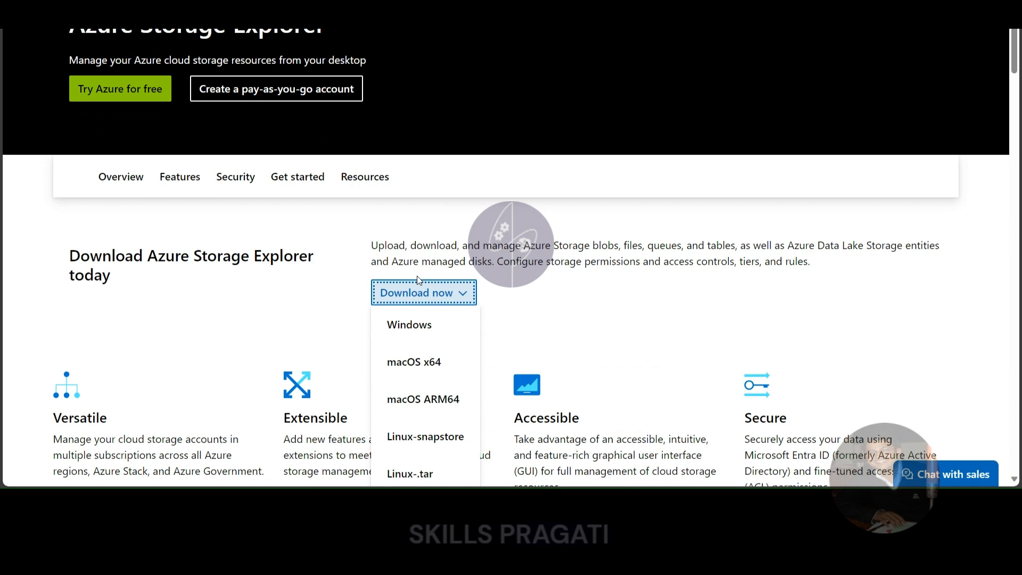
pyautogui.scroll(-1, 417, 276)
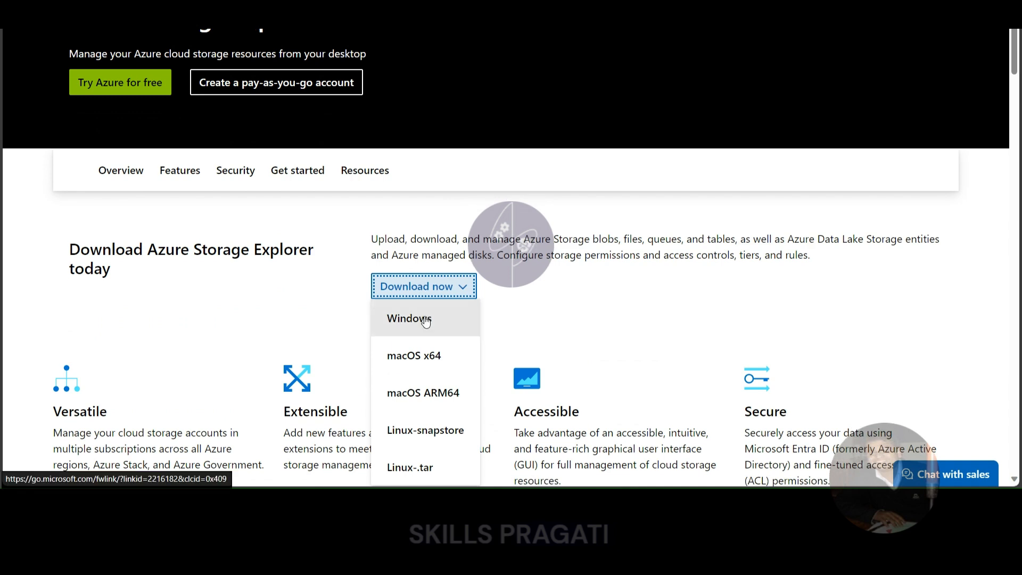
pyautogui.click(426, 319)
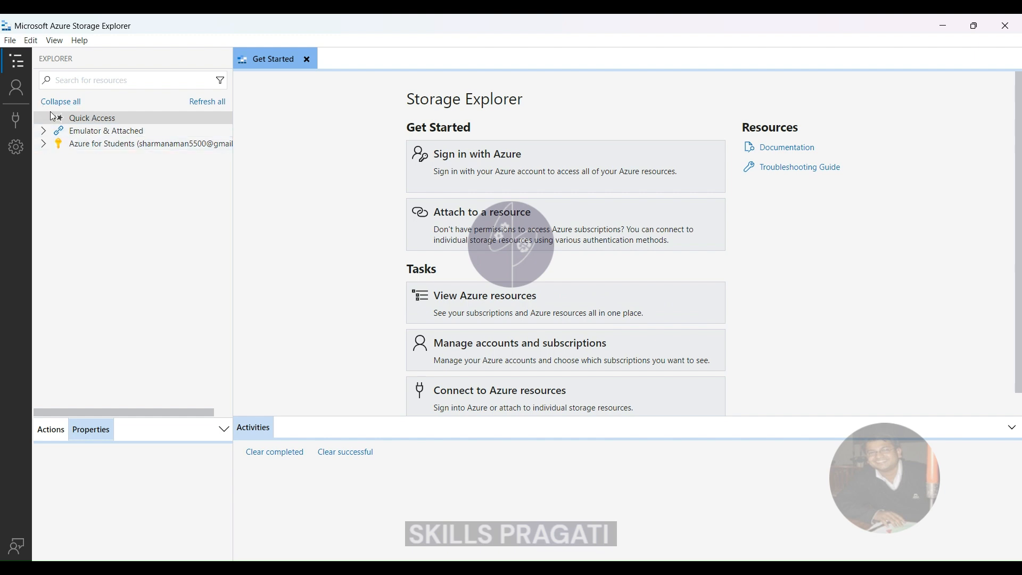
# - Switch to Microsoft Azure Storage Explorer, review the account management, and proceed to sign-in with the Azure environment
pyautogui.click(17, 93)
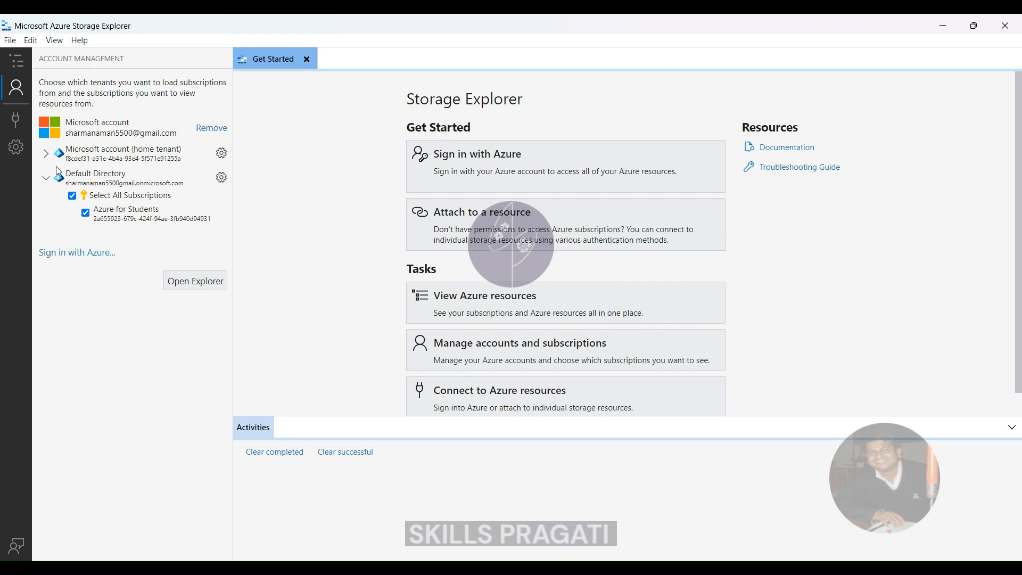
pyautogui.click(15, 94)
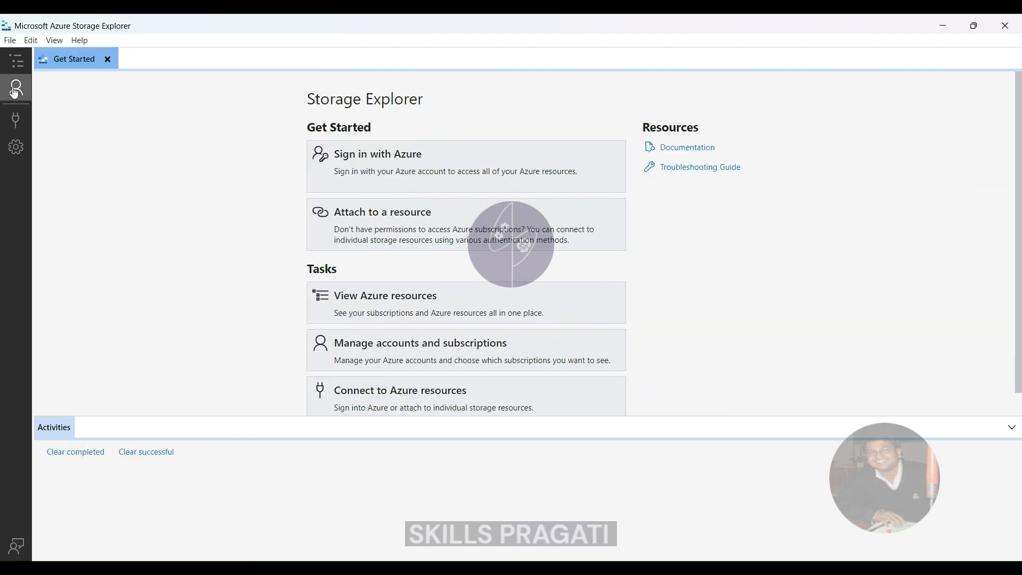
pyautogui.click(15, 94)
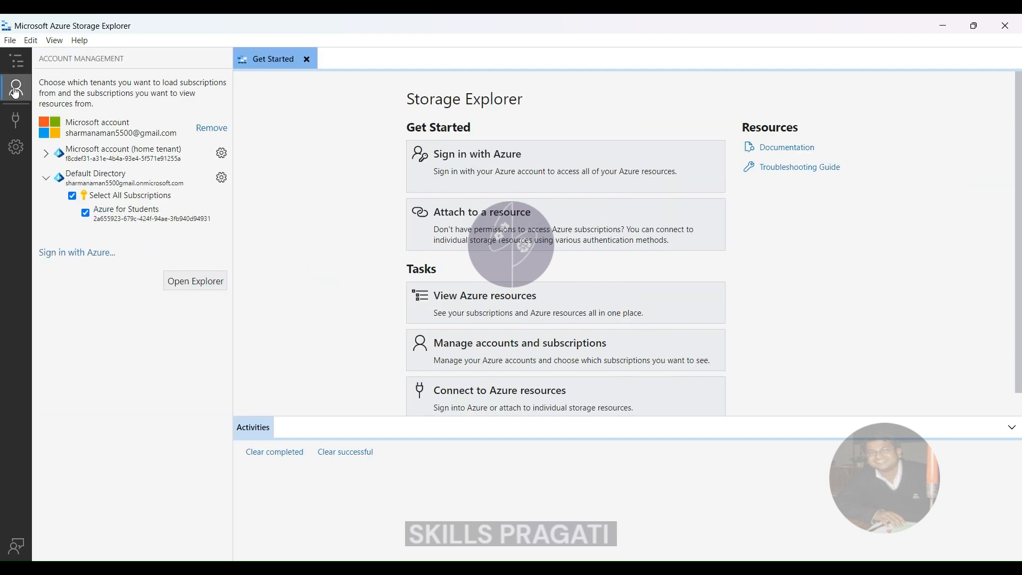
pyautogui.click(48, 180)
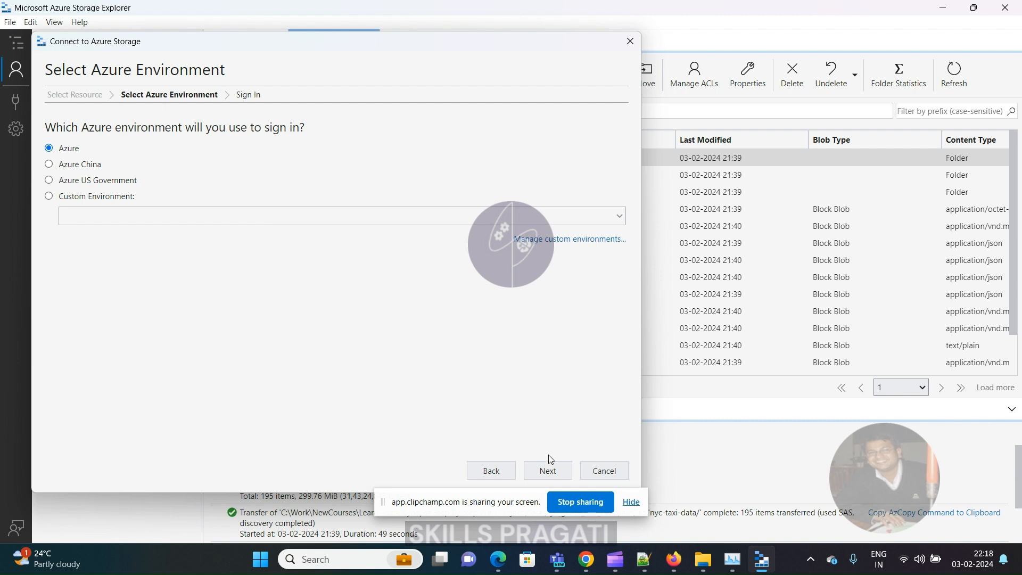
pyautogui.click(547, 472)
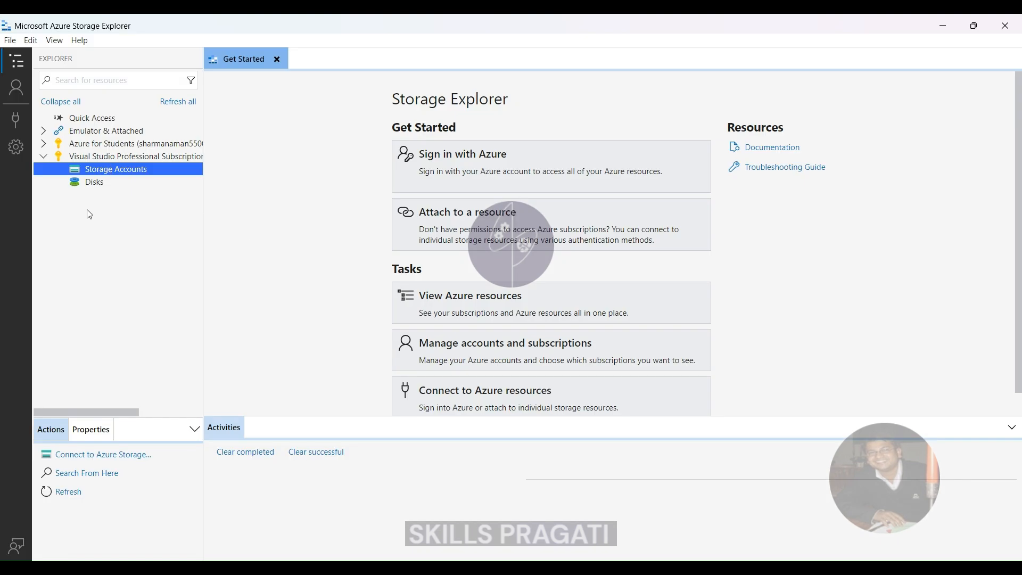
# - Start a storage account connection by account name and key, with Learn Azure Synapse Step By Step as the display name
pyautogui.click(94, 461)
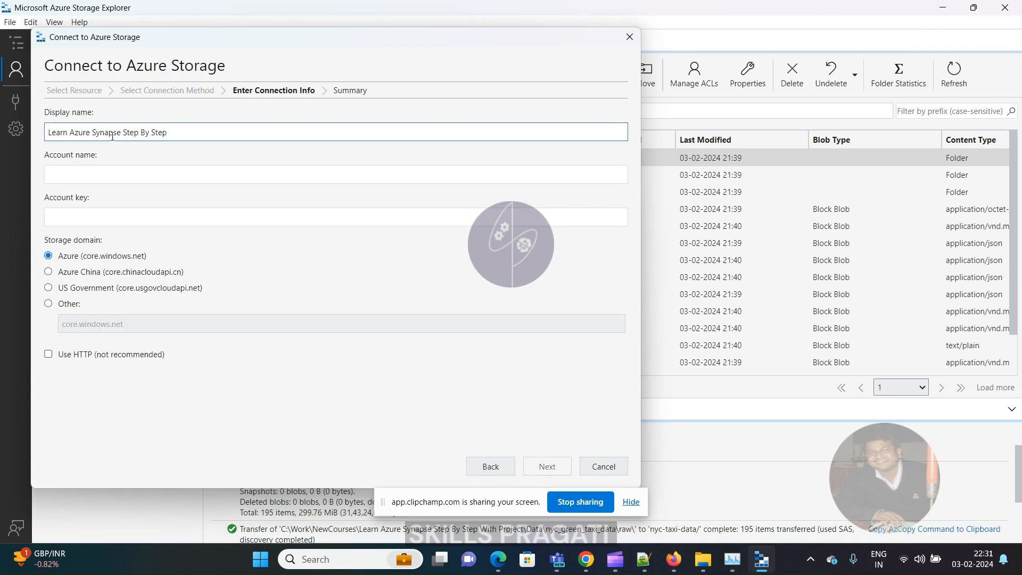
pyautogui.moveTo(49, 133); pyautogui.dragTo(203, 133)
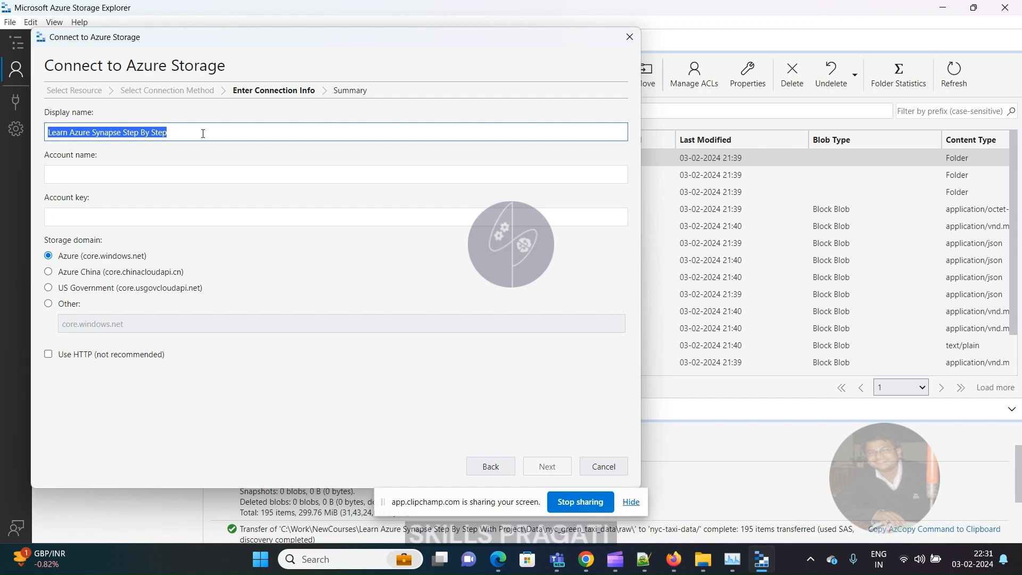
pyautogui.click(91, 180)
pyautogui.click(109, 217)
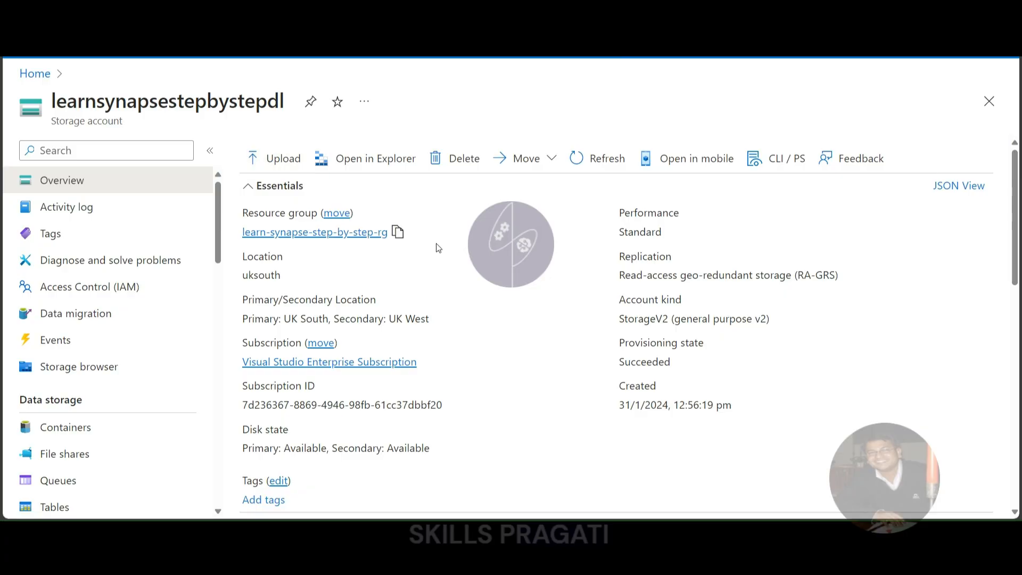
# - Switch to the Azure portal and look up the storage account name under the access keys of learnsynapsestepbystepdl
pyautogui.scroll(-9, 61, 194)
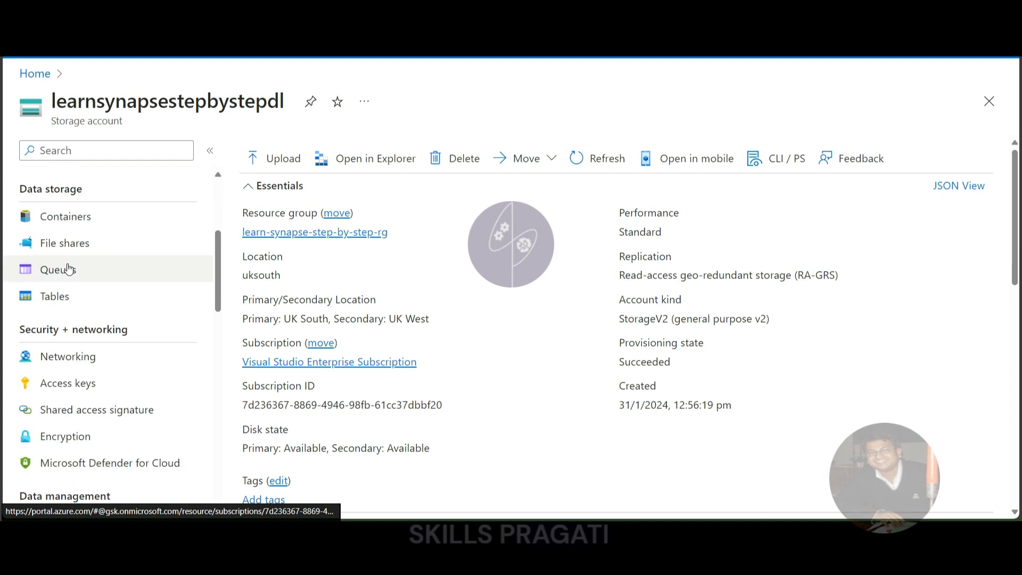
pyautogui.scroll(1, 63, 197)
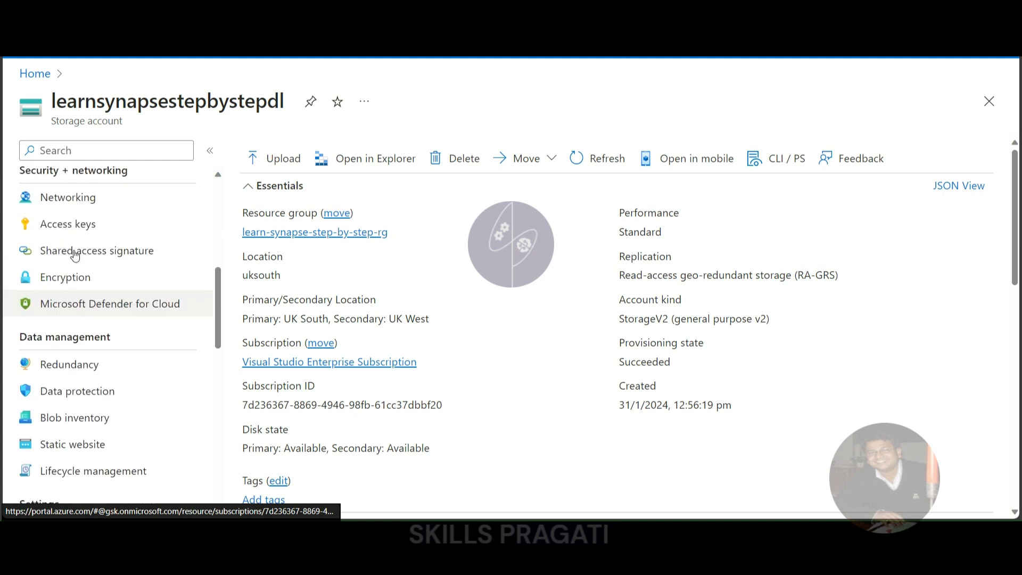
pyautogui.click(62, 222)
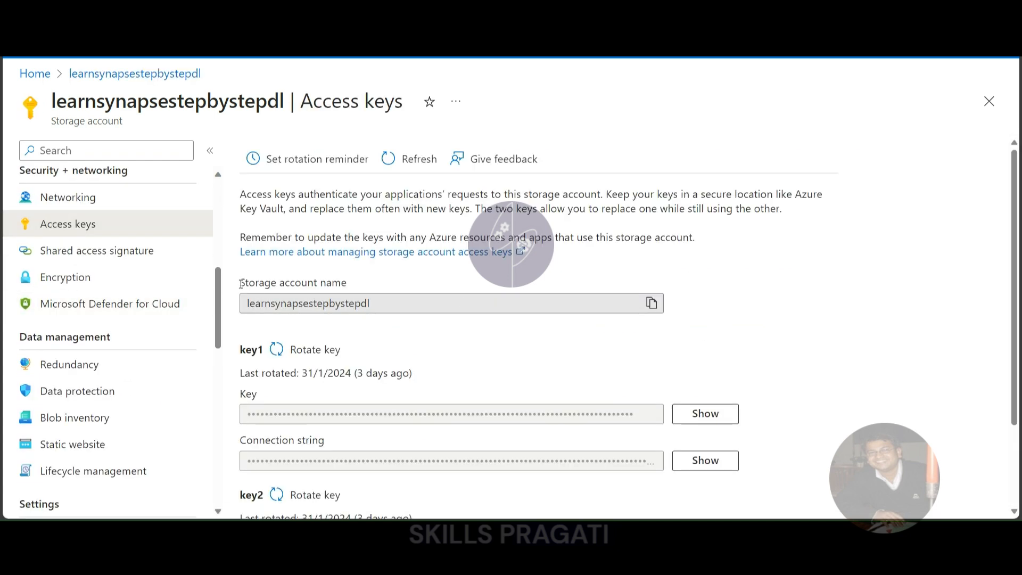
pyautogui.moveTo(239, 283); pyautogui.dragTo(363, 287)
pyautogui.moveTo(248, 304); pyautogui.dragTo(296, 304)
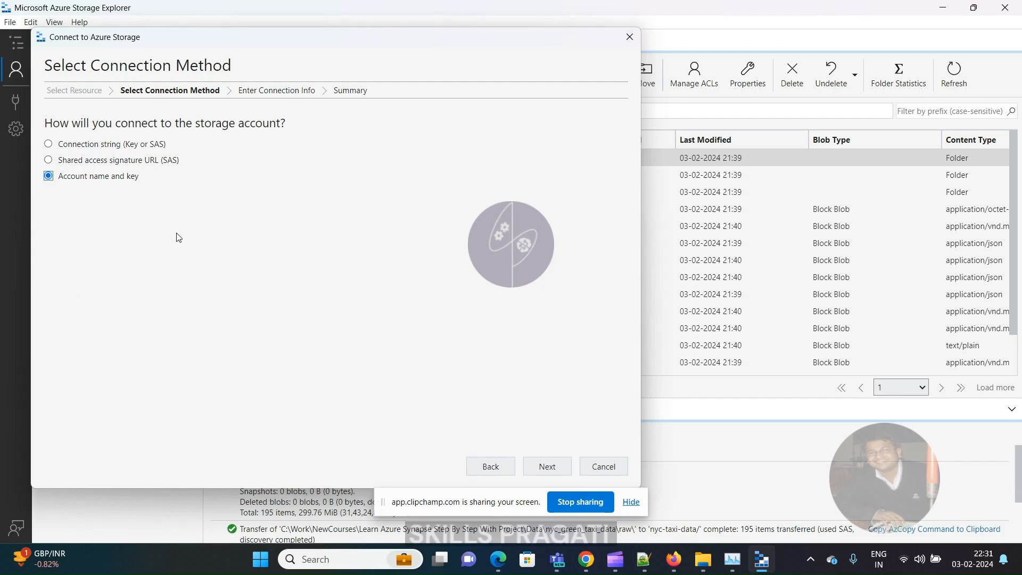
# - Check the account name and key fields of the Storage Explorer connection, and reveal the key1 access key in the Azure portal
pyautogui.click(540, 469)
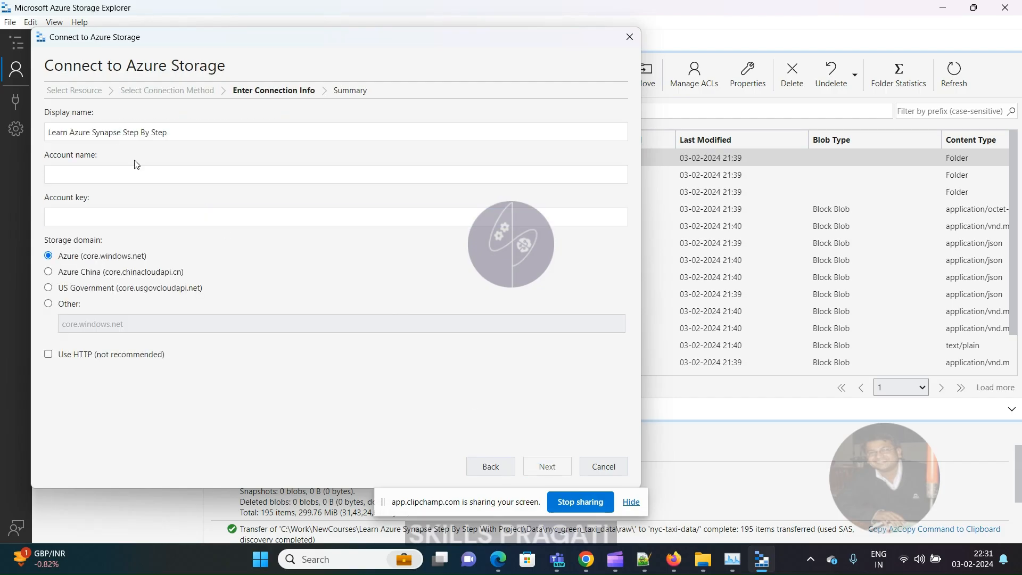
pyautogui.tripleClick(203, 134)
pyautogui.click(93, 217)
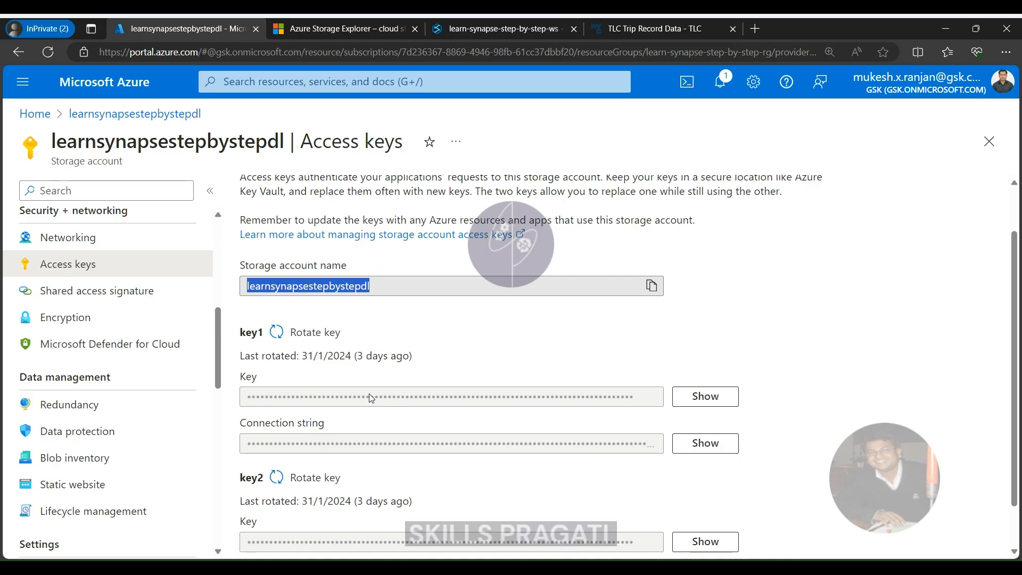
pyautogui.click(352, 403)
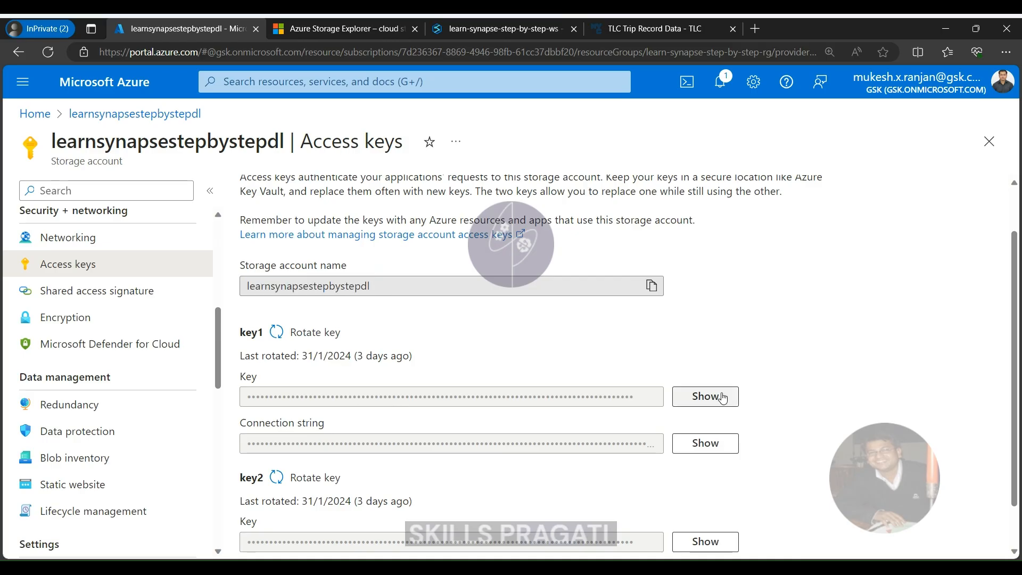
pyautogui.click(710, 400)
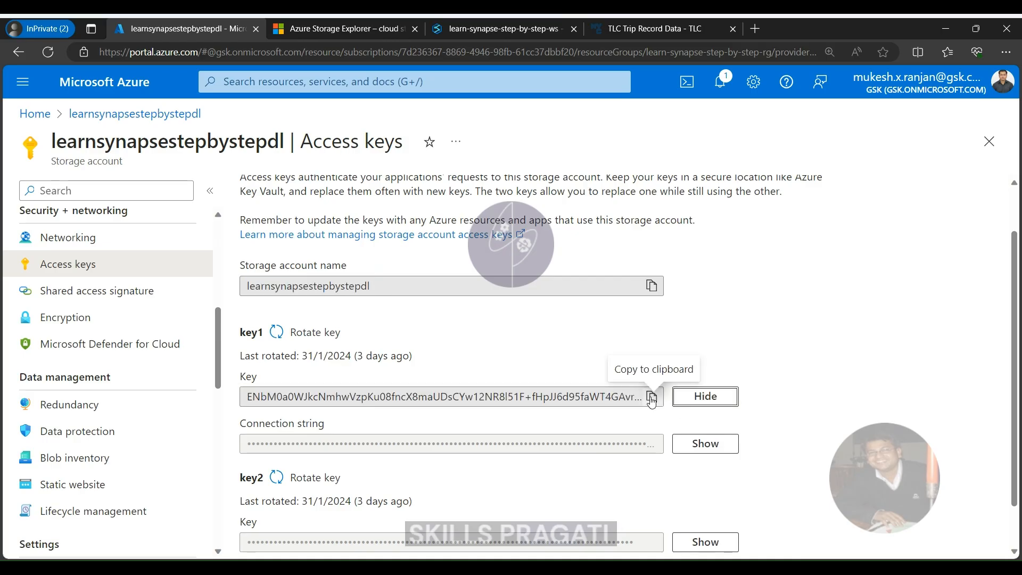
# - Copy the key1 access key and switch to Storage Explorer to fill in the connection's account name and account key
pyautogui.click(652, 398)
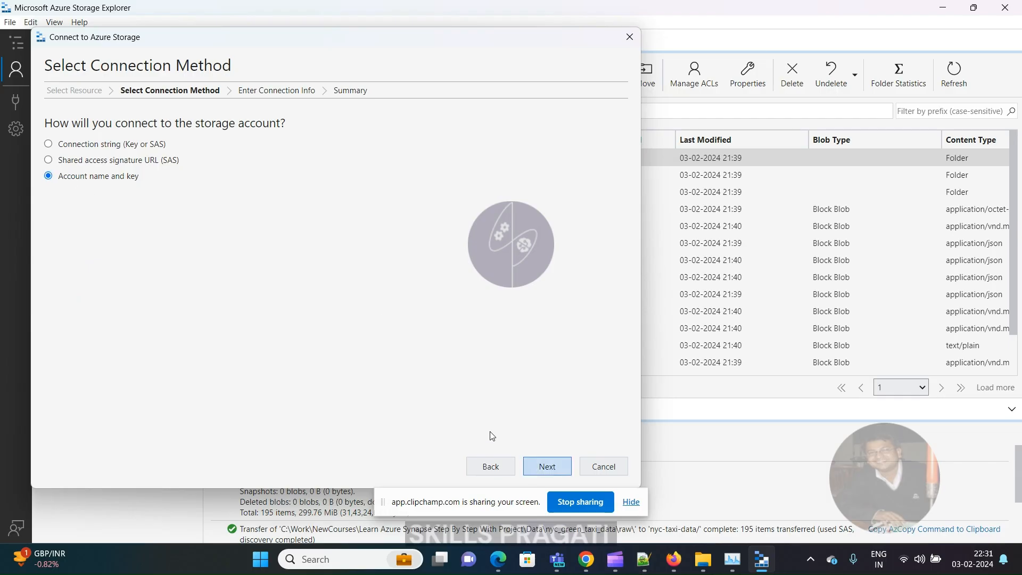
pyautogui.click(548, 466)
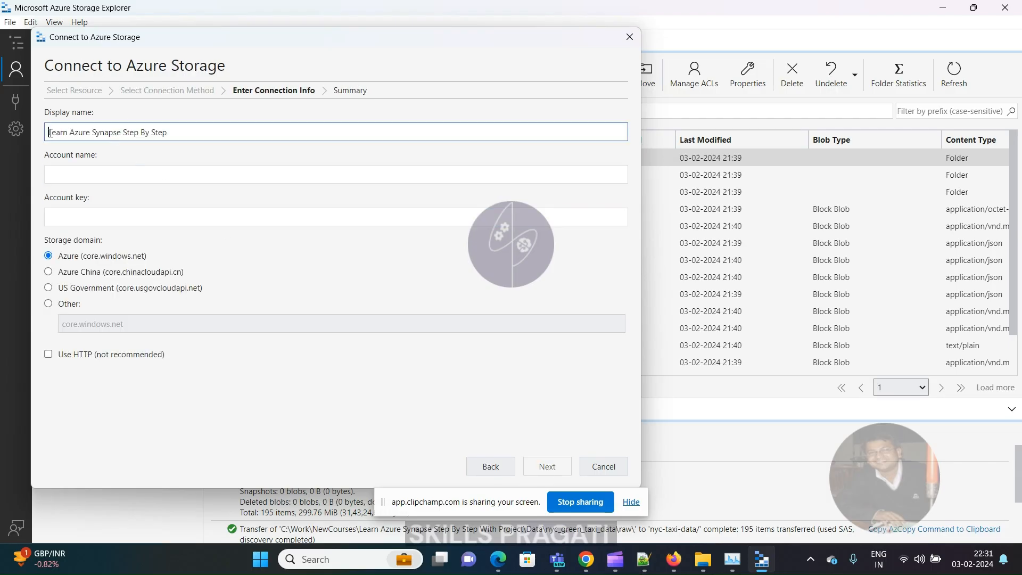
pyautogui.moveTo(49, 132); pyautogui.dragTo(203, 134)
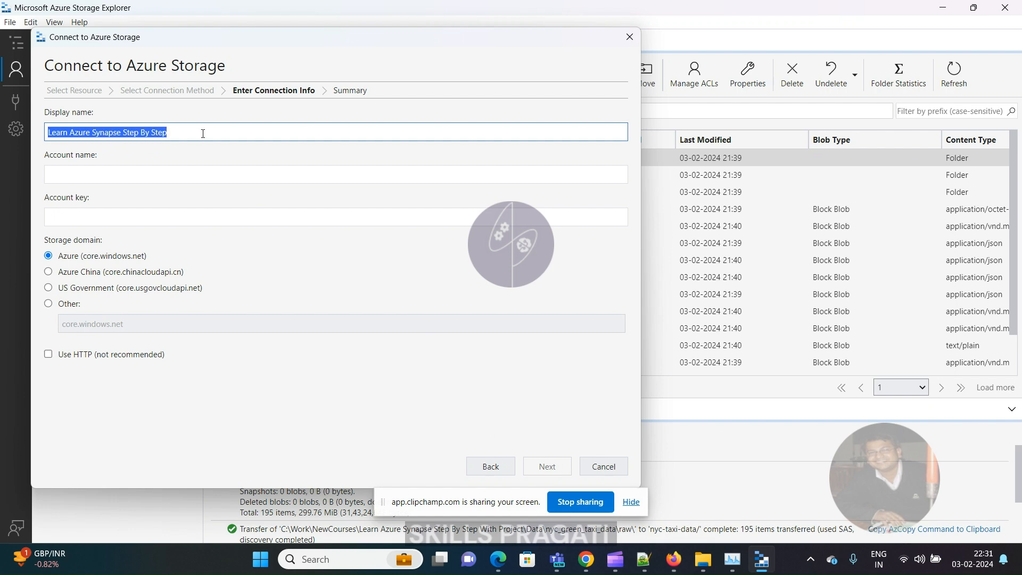
pyautogui.click(92, 177)
pyautogui.click(91, 215)
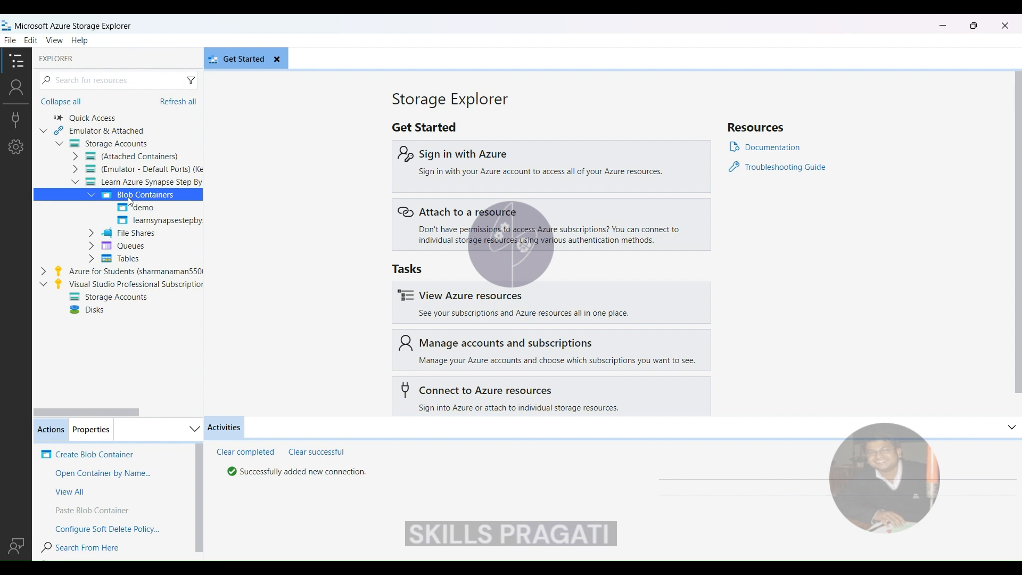
# - Create a blob container named nyc-taxi-data in the Learn Azure Synapse Step By Step storage account
pyautogui.rightClick(131, 202)
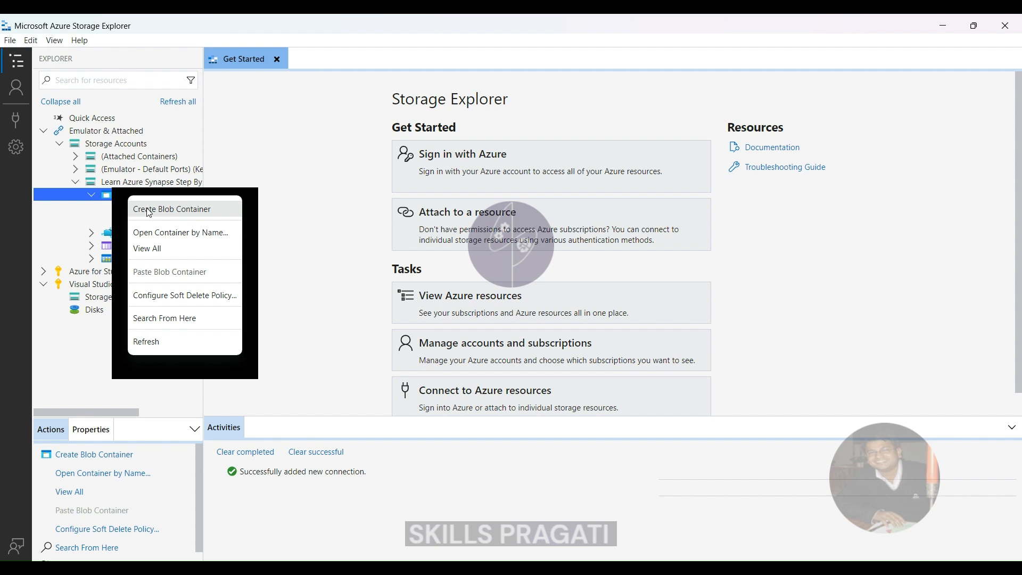
pyautogui.click(149, 212)
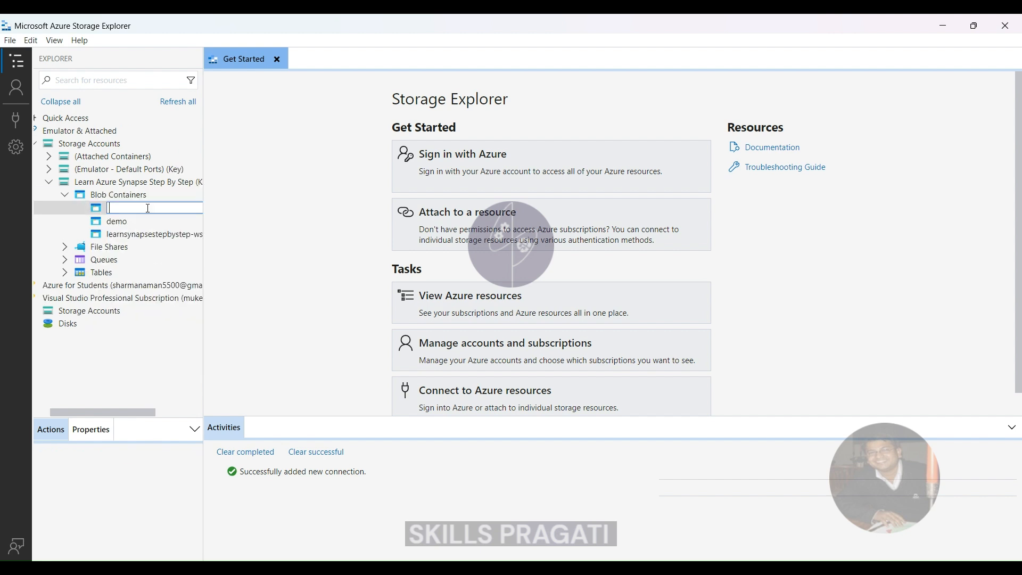
pyautogui.write('nyc-taxi-data')
pyautogui.press('Return')
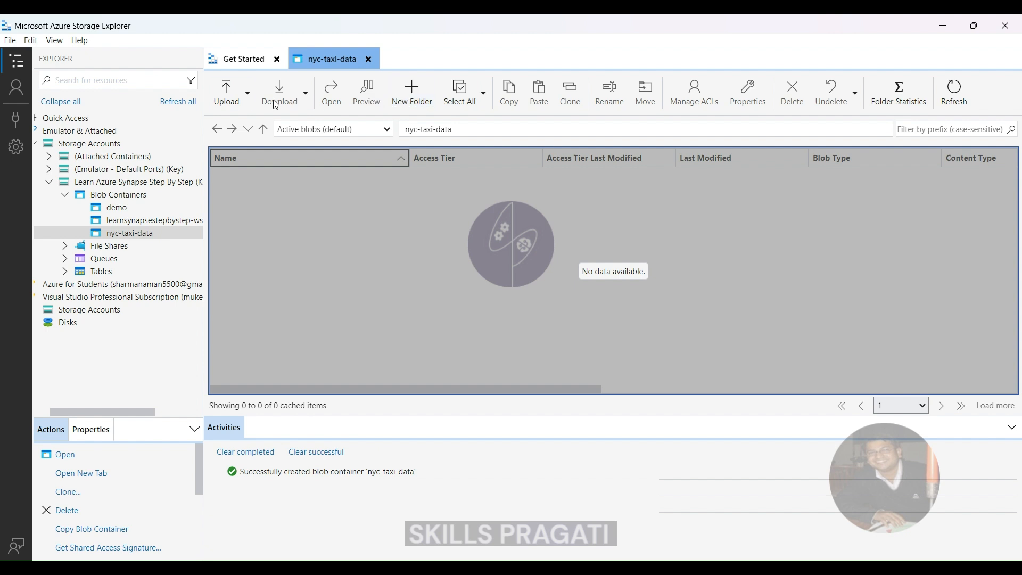
# - Upload the local raw folder from nyc_green_taxi_data into the nyc-taxi-data container
pyautogui.click(224, 96)
pyautogui.click(248, 123)
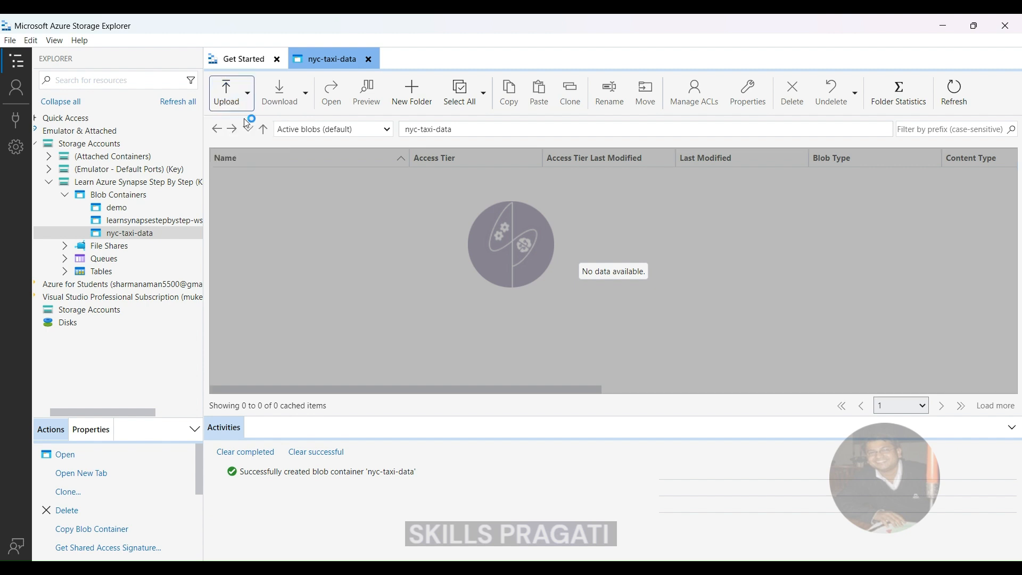
pyautogui.click(246, 91)
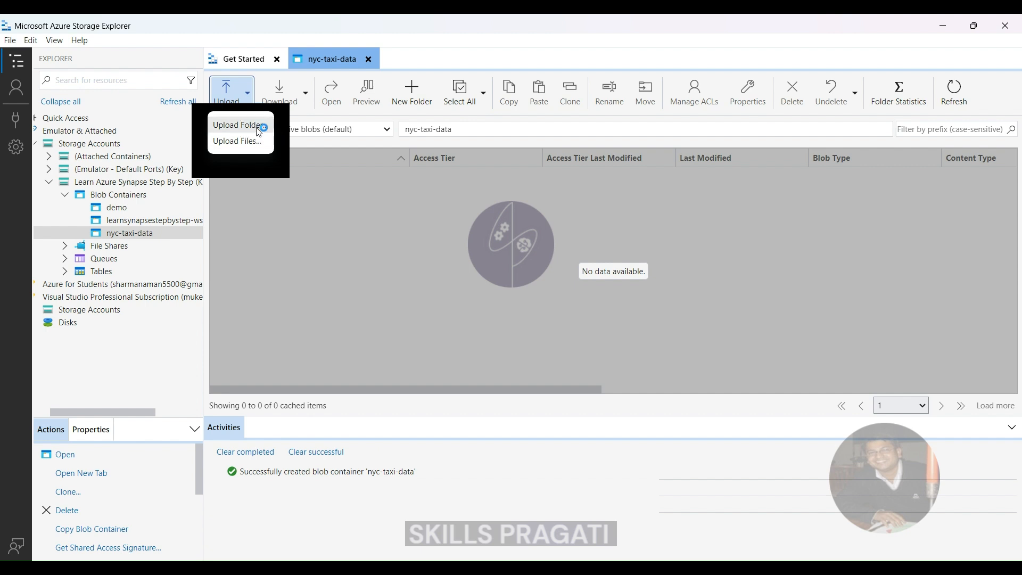
pyautogui.click(270, 125)
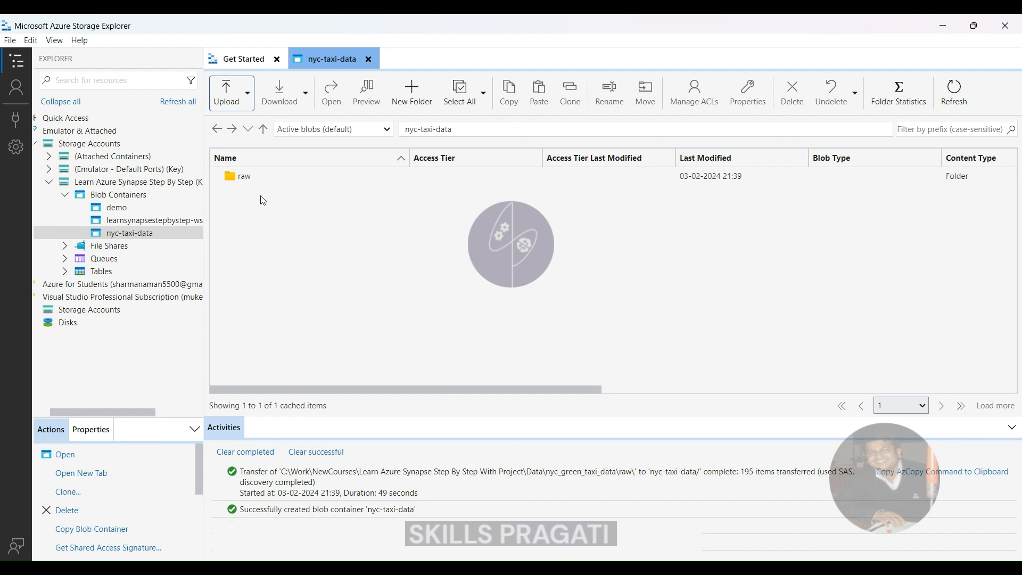
# - Select the uploaded raw folder and calculate the folder statistics in the nyc-taxi-data container
pyautogui.click(246, 183)
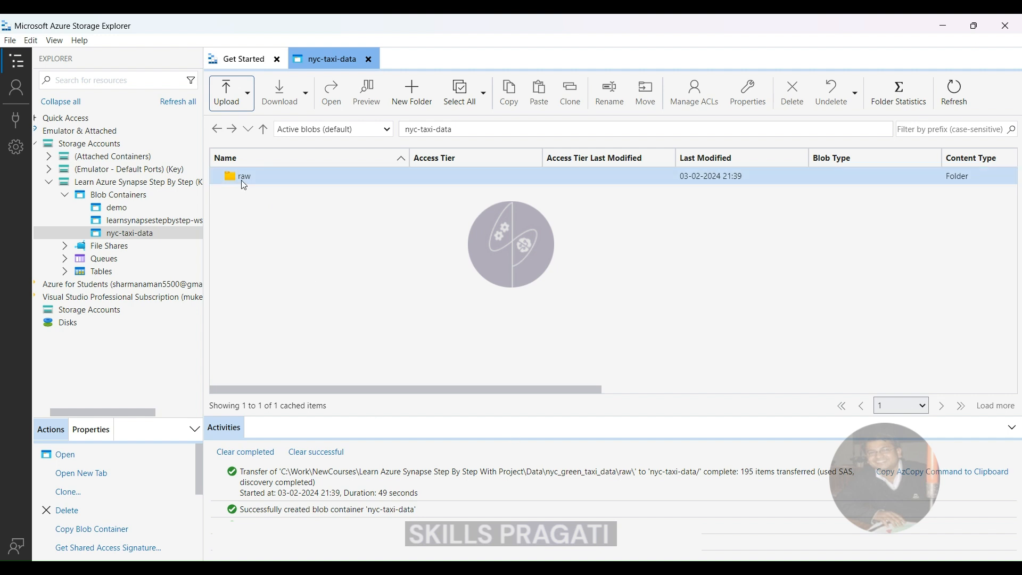
pyautogui.click(251, 184)
pyautogui.click(886, 87)
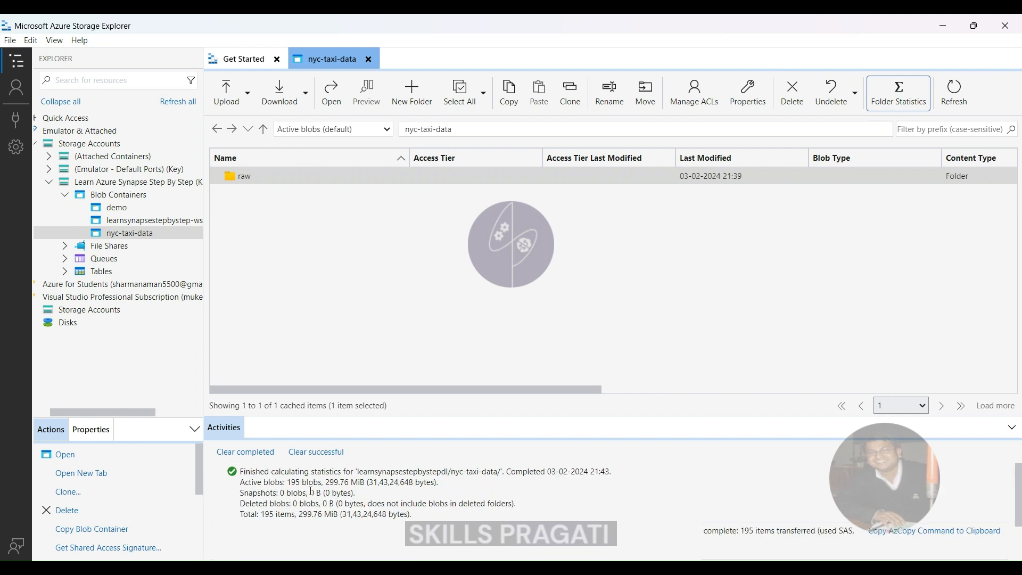
# - Open the raw folder to view its contents and select the trip_data_green_csv folder
pyautogui.click(239, 180)
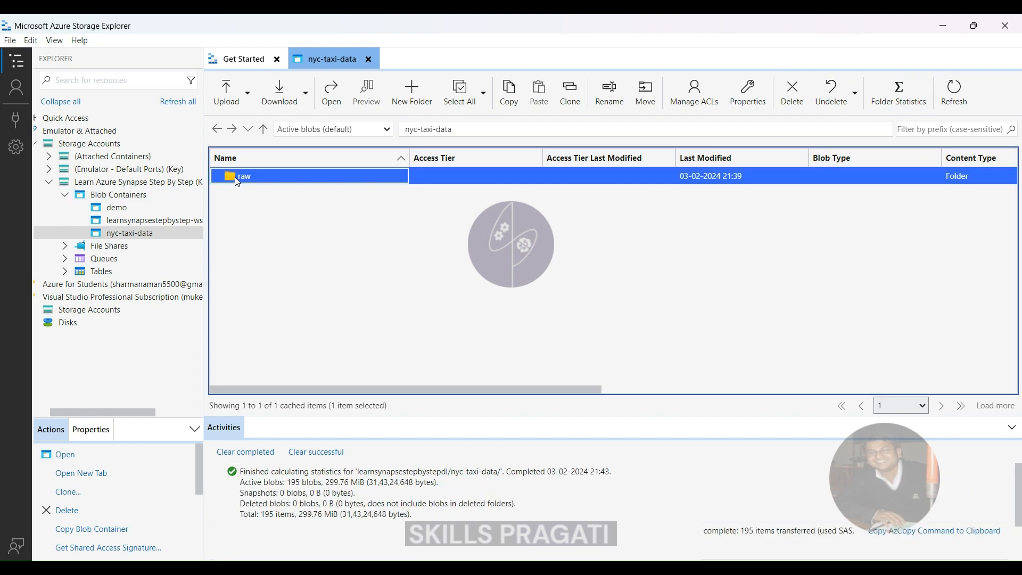
pyautogui.doubleClick(235, 177)
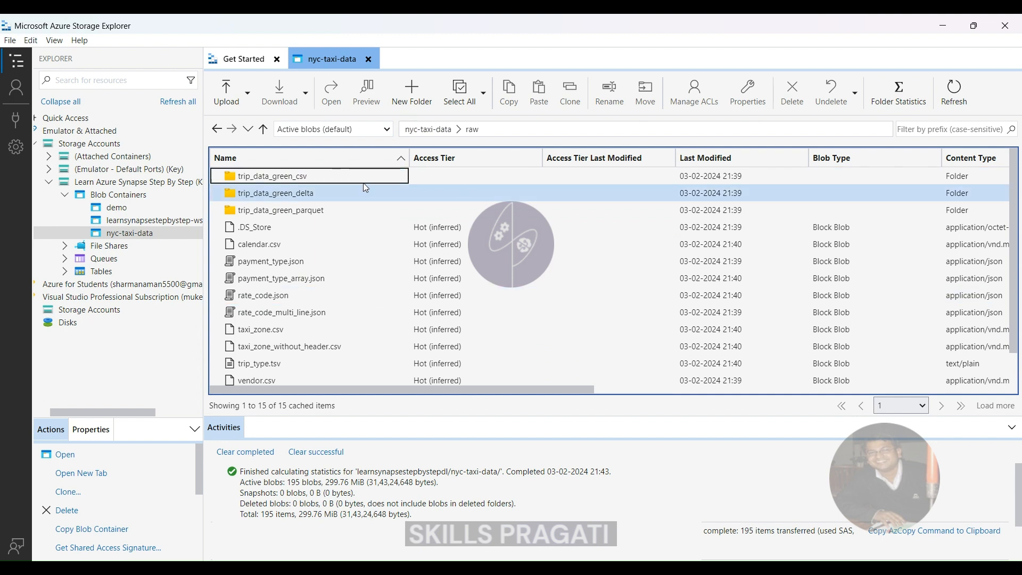
pyautogui.click(307, 172)
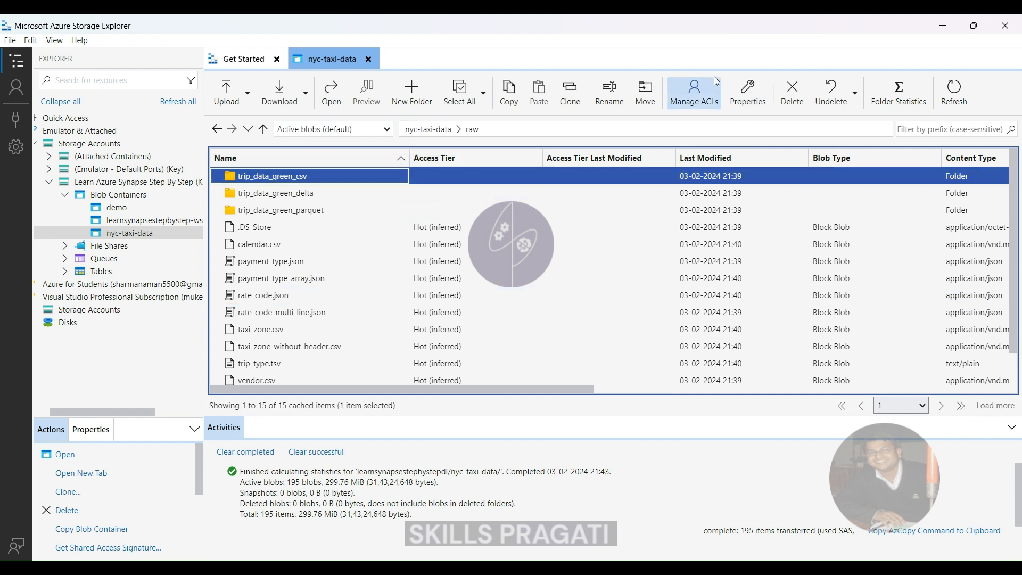